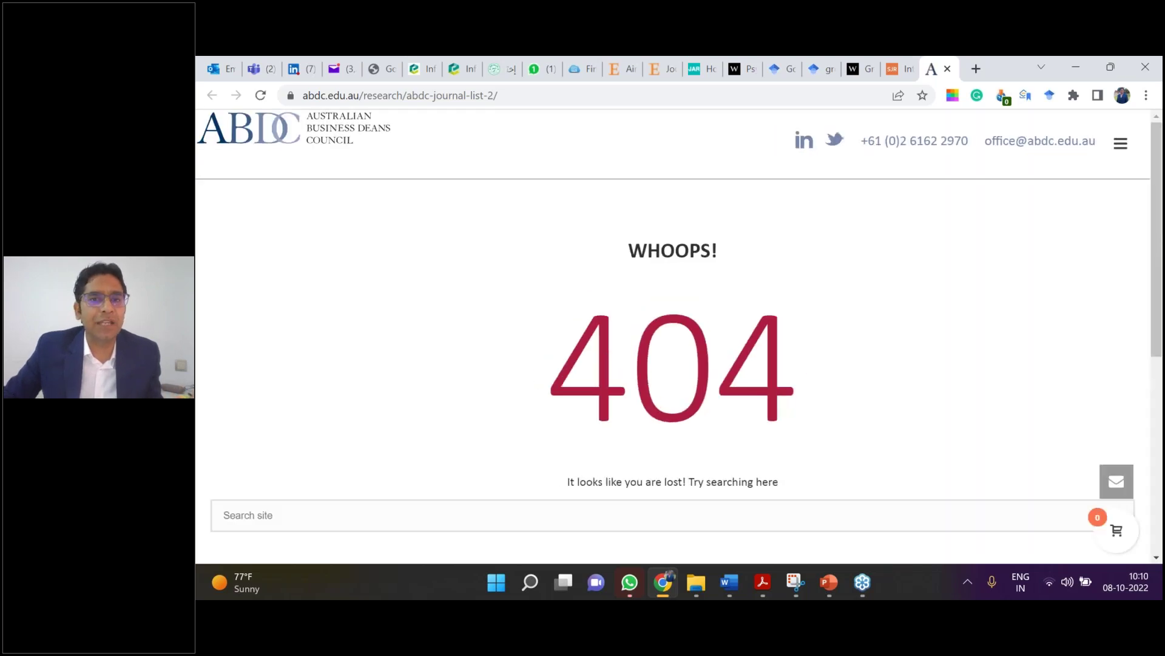
Search the web for "abdc list 2019" and open the ABDC Journal Quality List page from the results
left_click(554, 97)
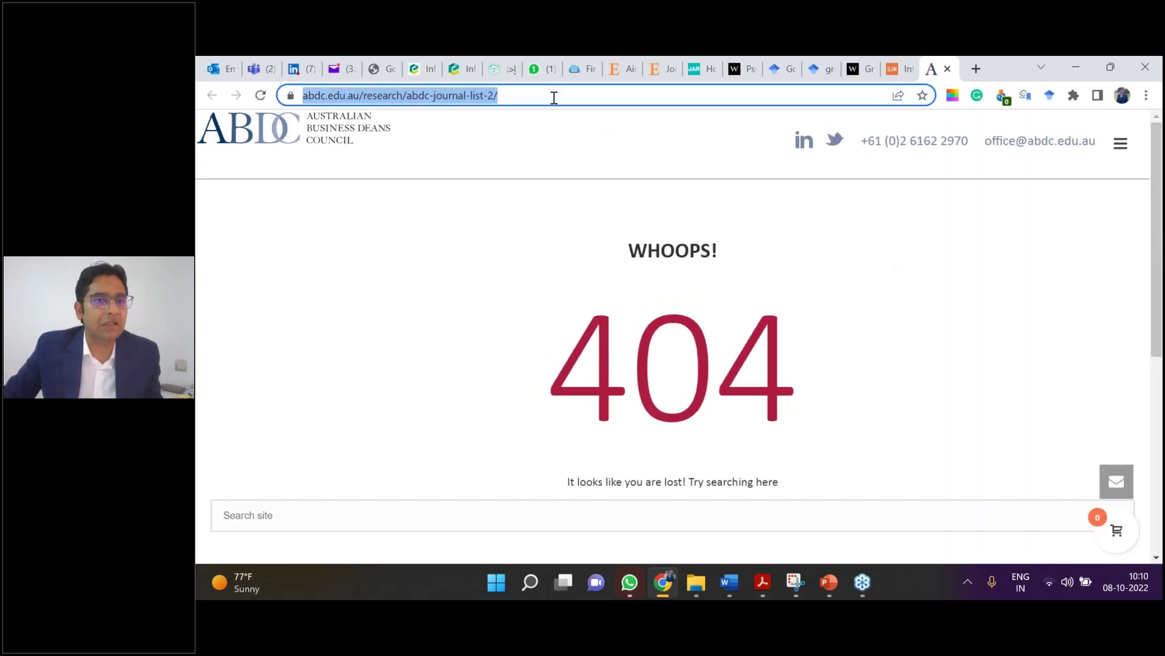
key("BackSpace")
type("ABDC lis")
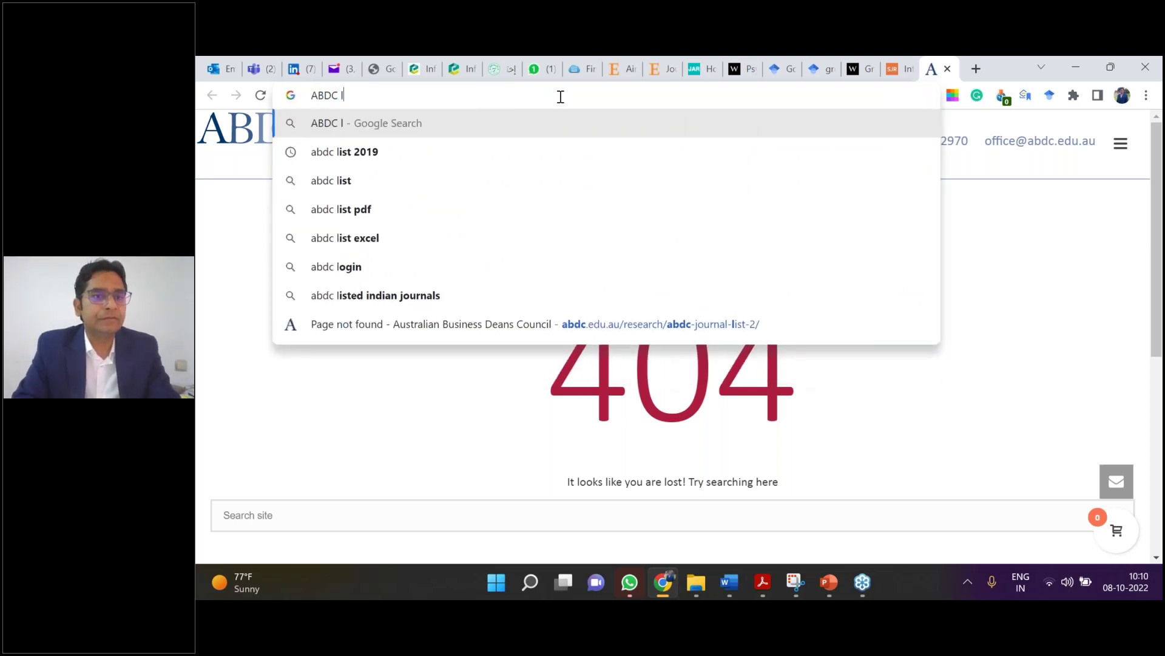
key("Down")
key("Return")
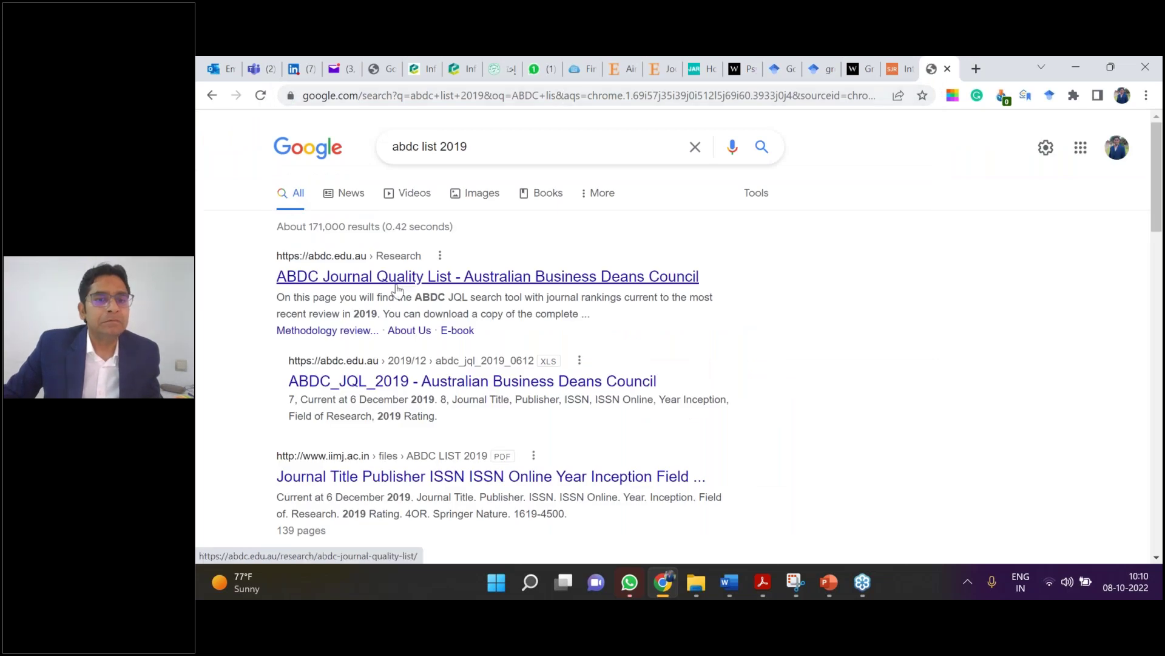
left_click(395, 287)
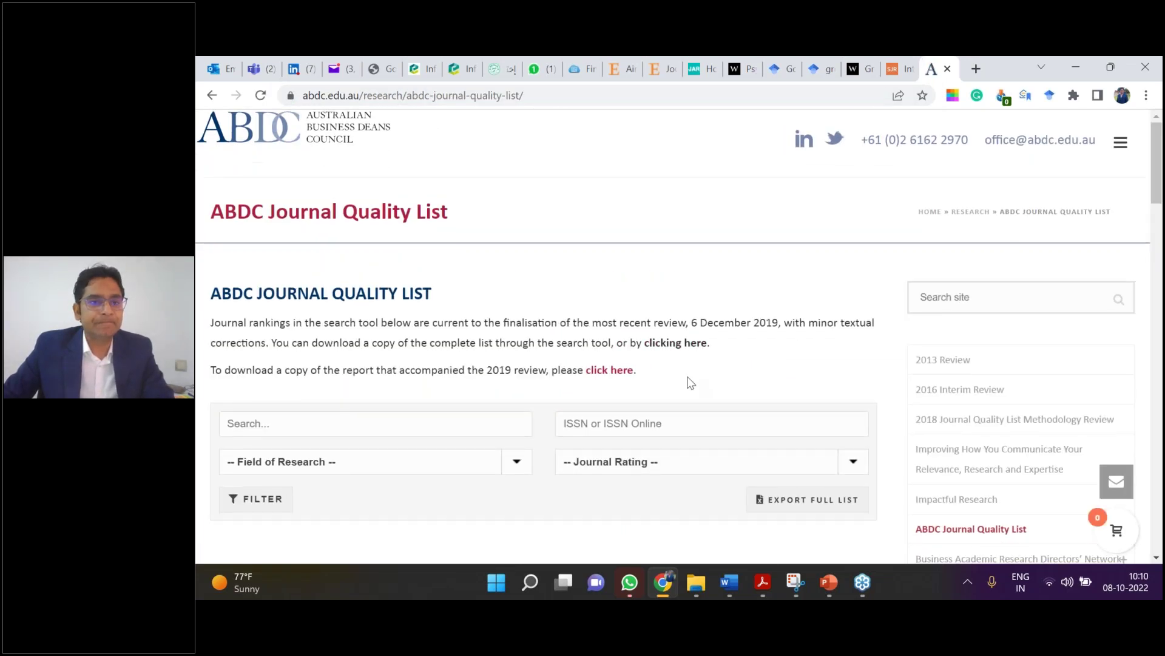
Skim the report that accompanied the 2019 ABDC review and return to the Journal Quality List page
scroll(690, 383, "down", 10)
scroll(668, 383, "up", 5)
scroll(630, 384, "down", 3)
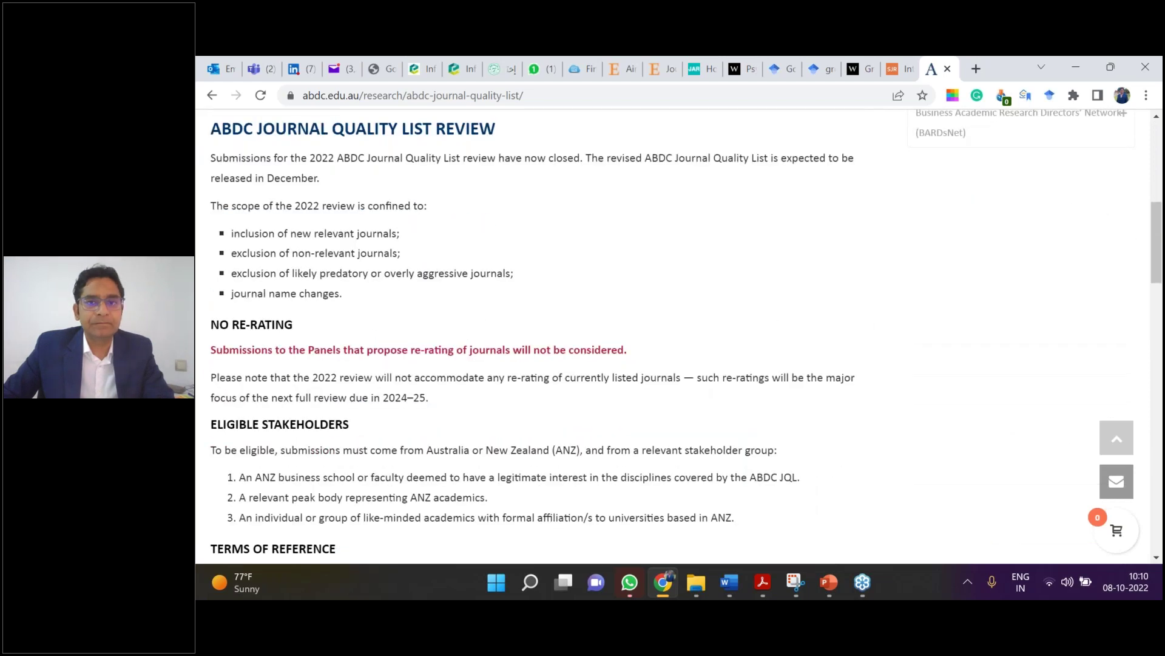
scroll(475, 346, "up", 4)
scroll(653, 330, "up", 2)
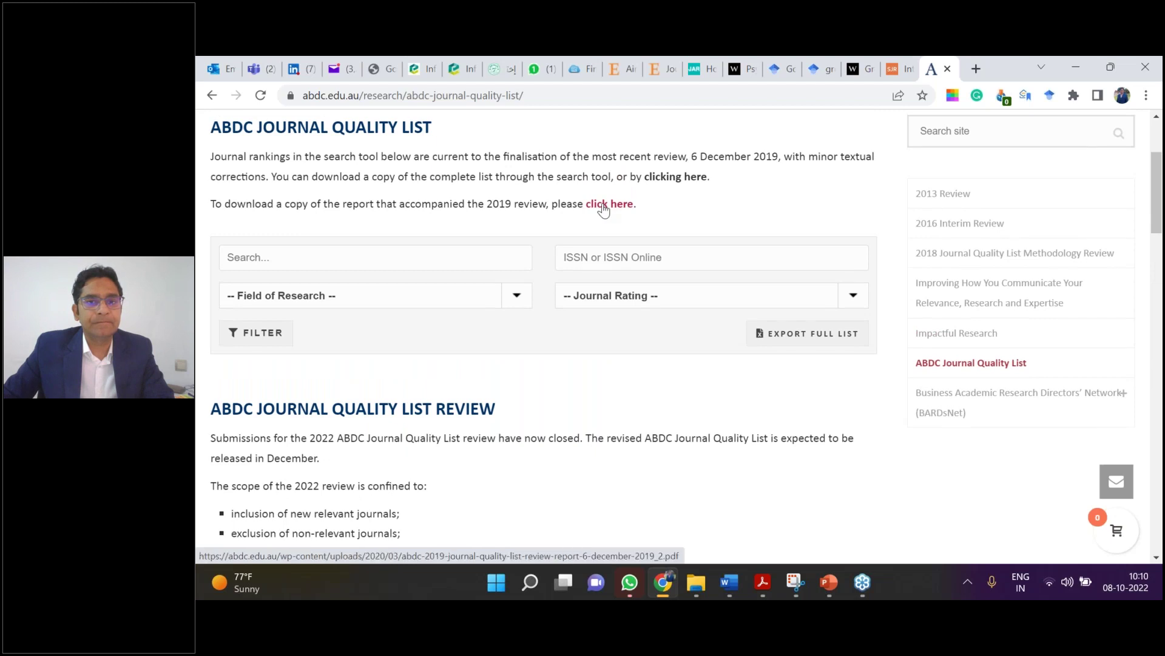
left_click(603, 207)
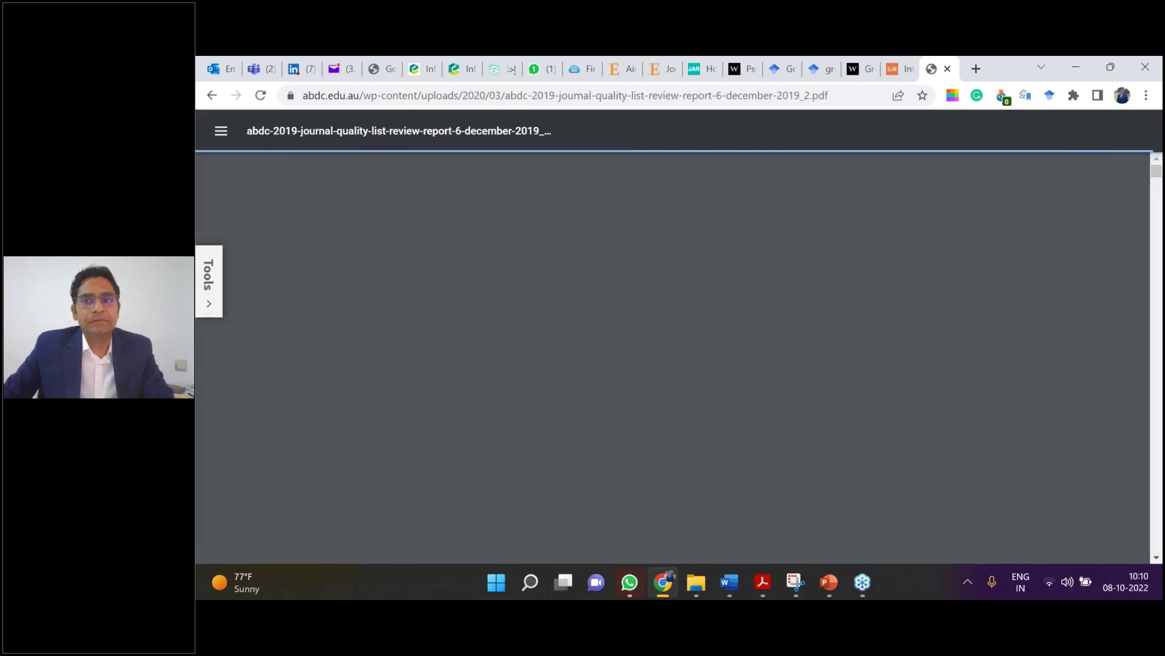
scroll(728, 335, "down", 20)
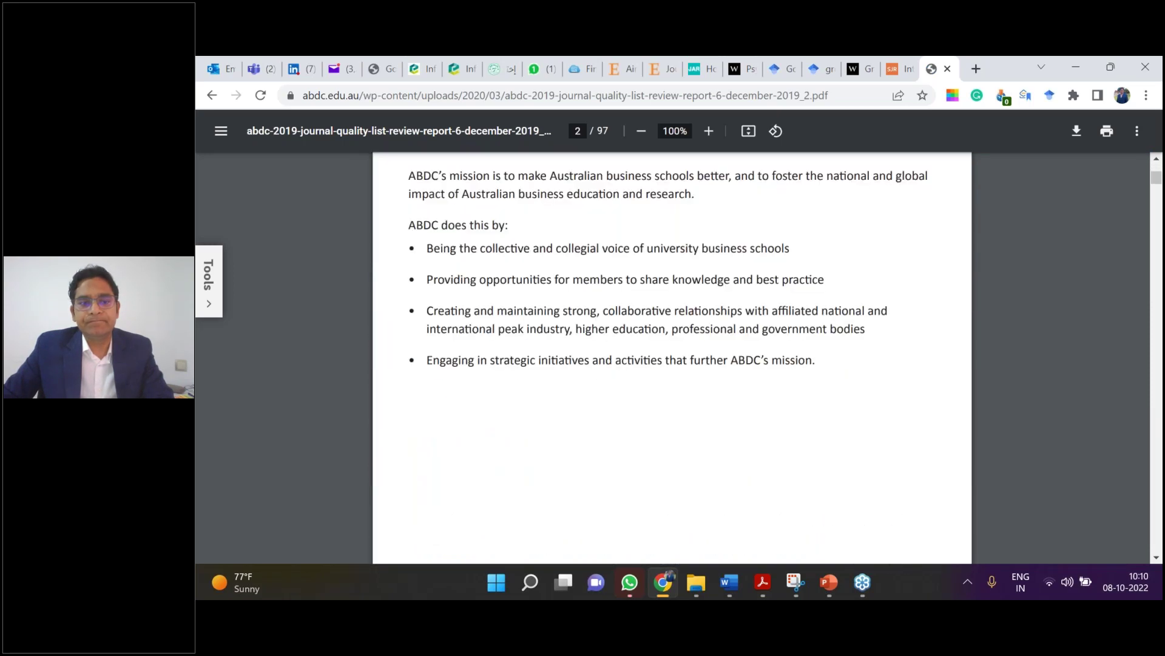
scroll(672, 358, "down", 20)
scroll(672, 358, "down", 15)
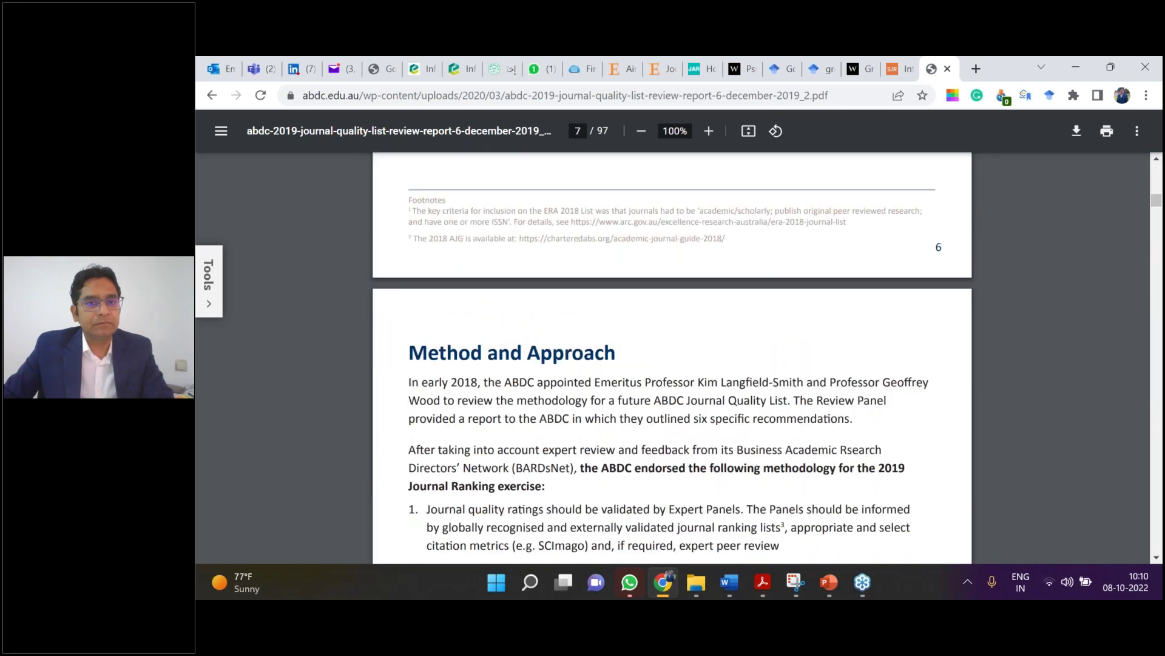
scroll(804, 356, "down", 20)
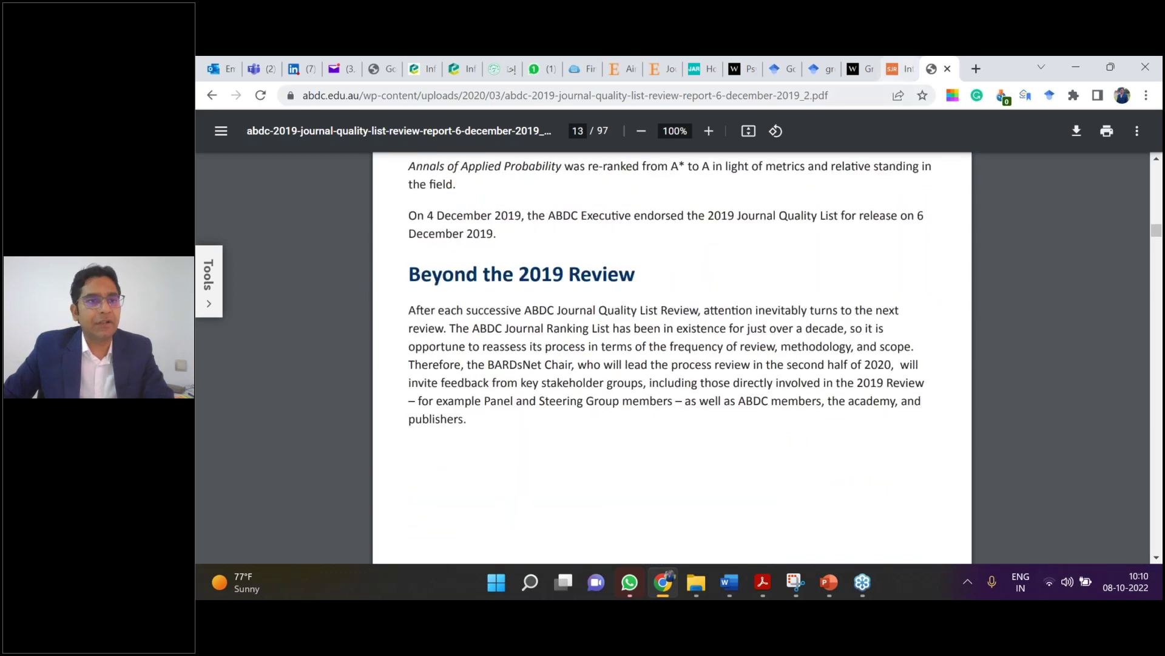
left_click(212, 95)
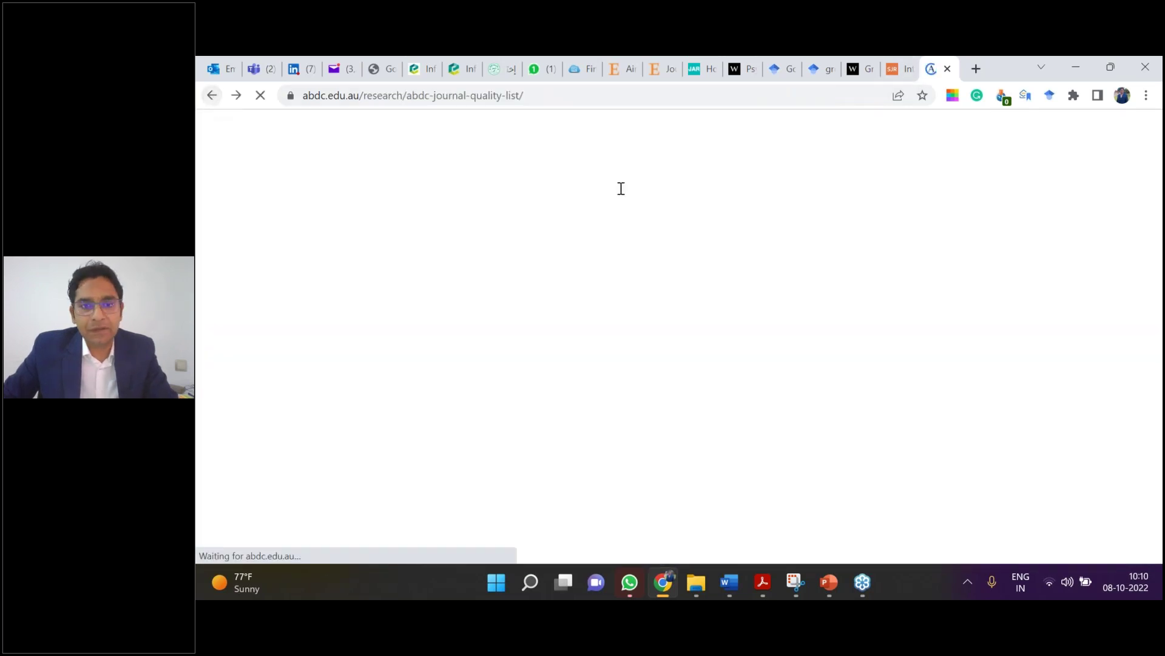
Export the full ABDC journal list and open the downloaded journals.csv in Excel
scroll(546, 334, "down", 6)
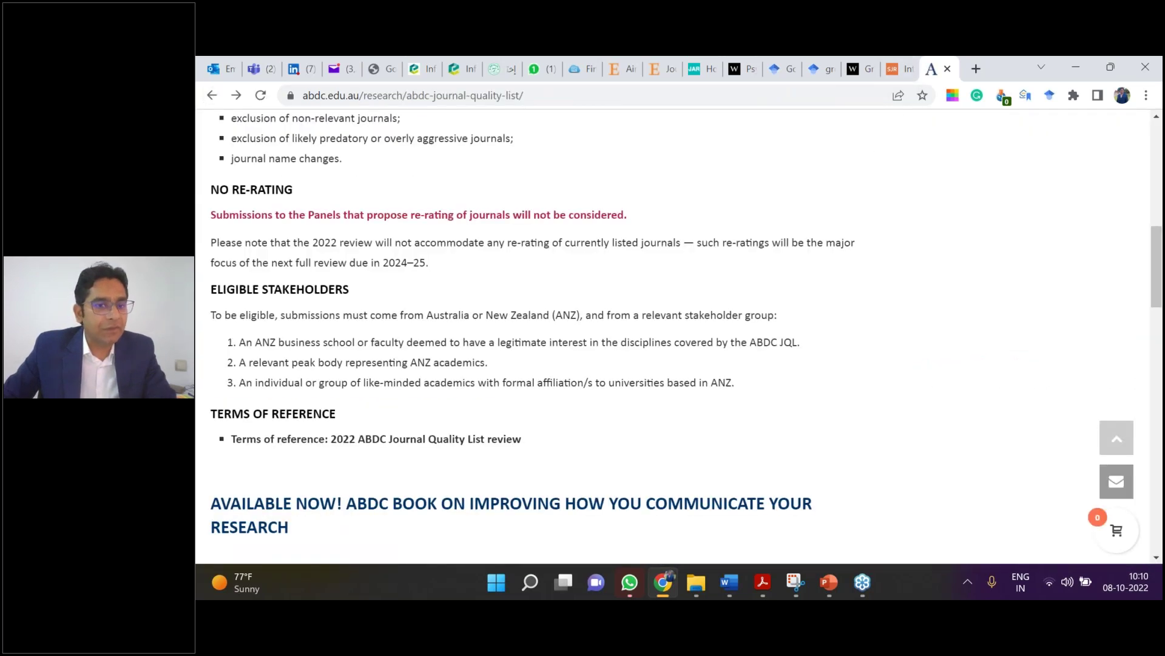
scroll(680, 337, "down", 4)
scroll(674, 337, "down", 4)
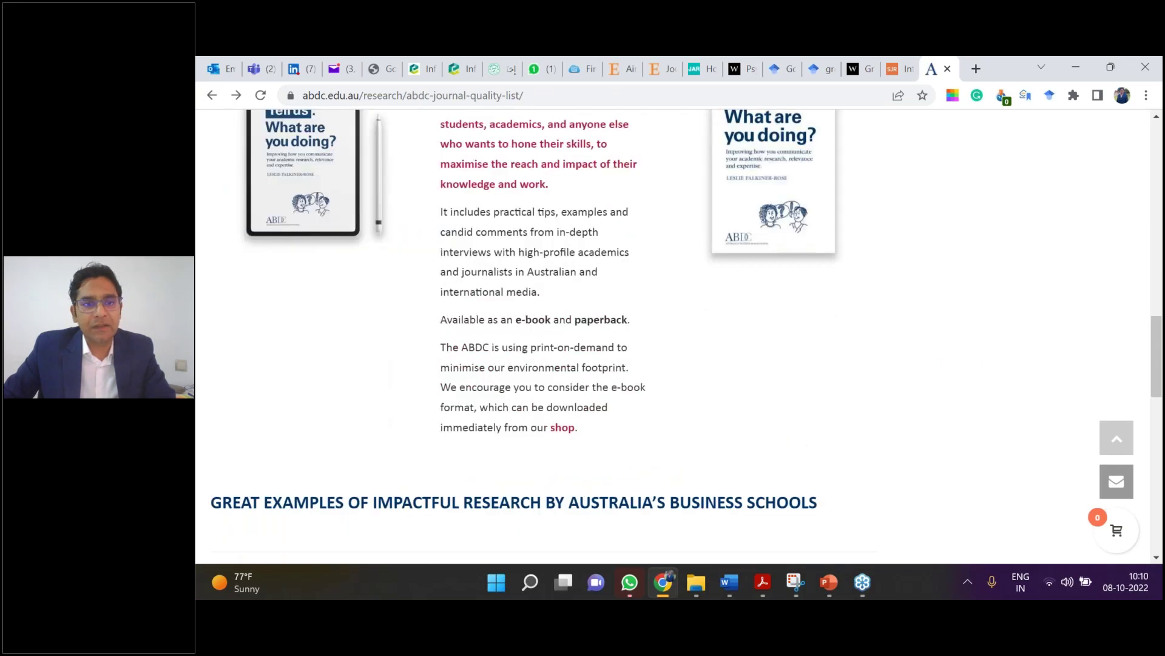
scroll(674, 337, "down", 4)
scroll(674, 336, "up", 7)
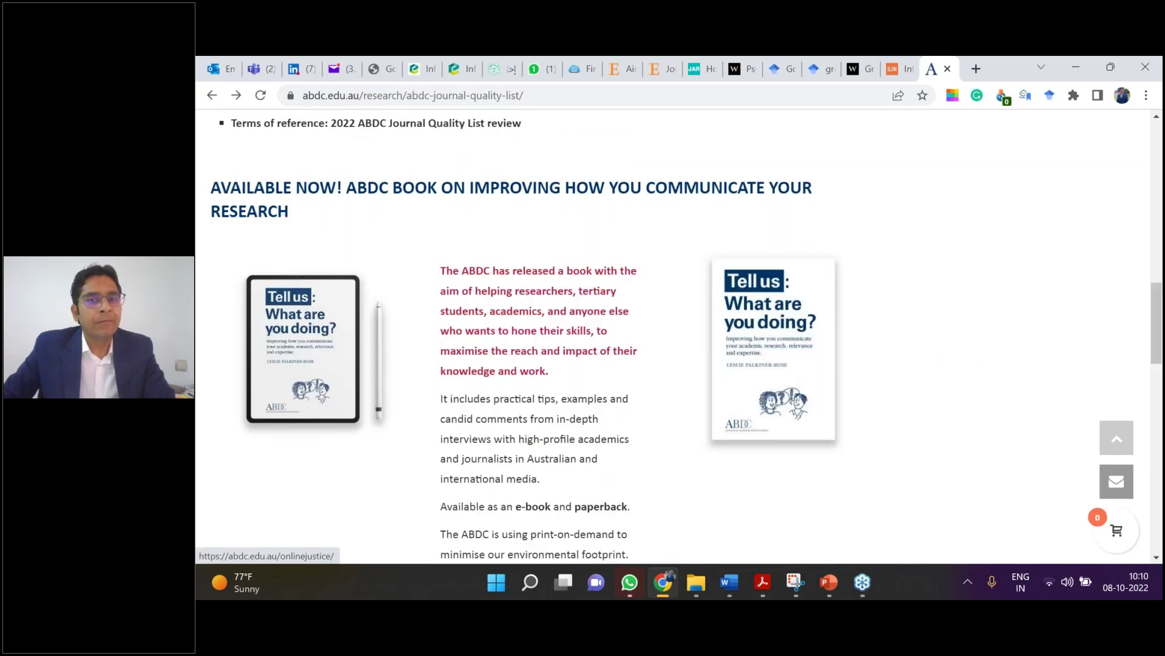
scroll(673, 337, "up", 1)
scroll(633, 324, "up", 2)
scroll(633, 324, "up", 2)
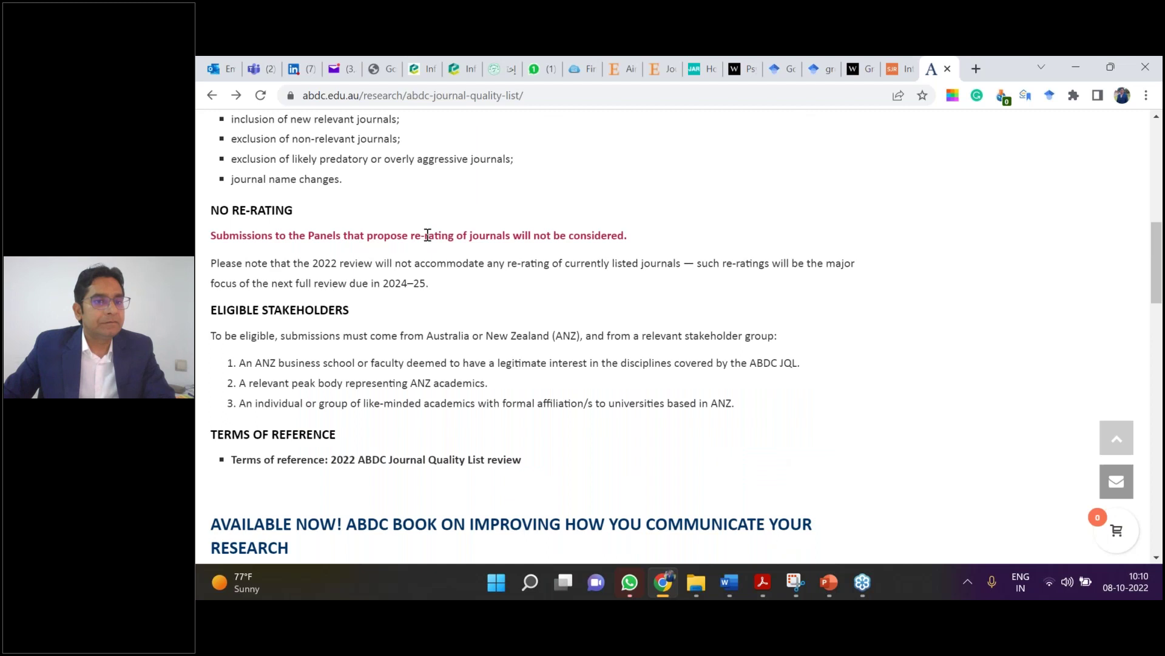
scroll(674, 337, "up", 7)
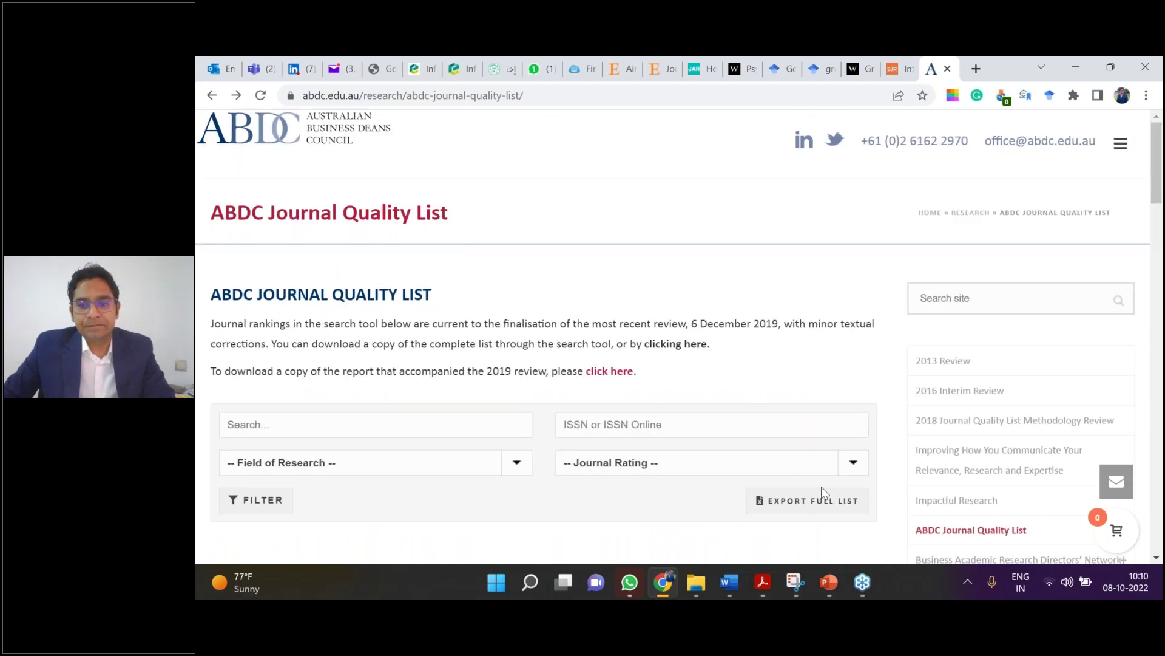
left_click(810, 507)
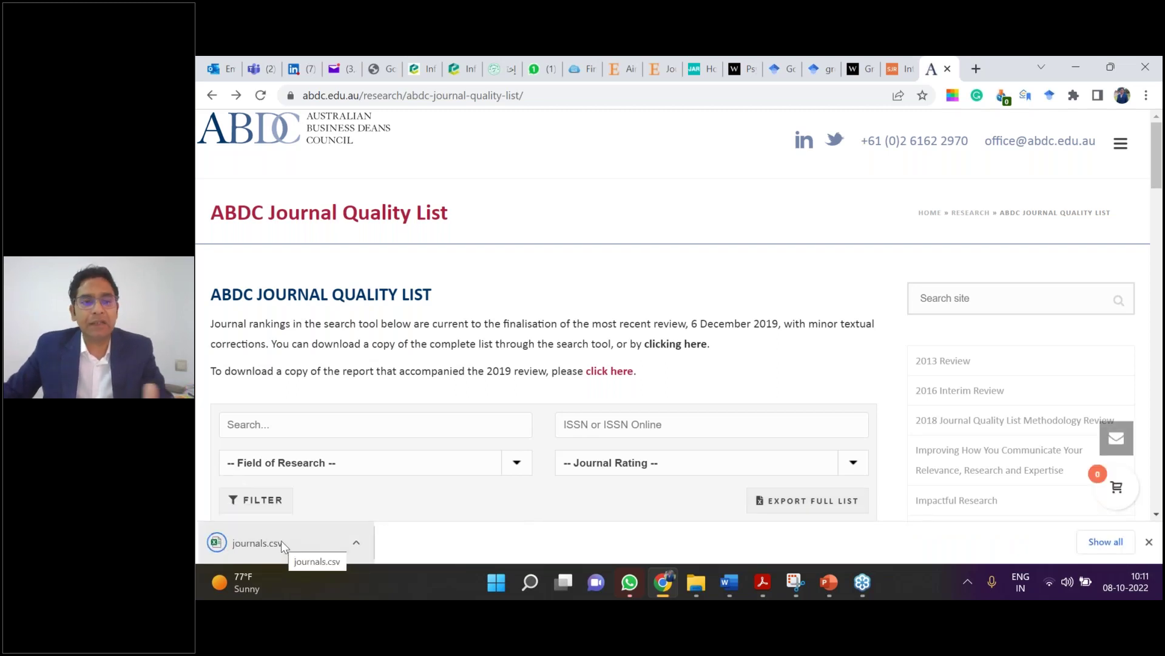
left_click(281, 541)
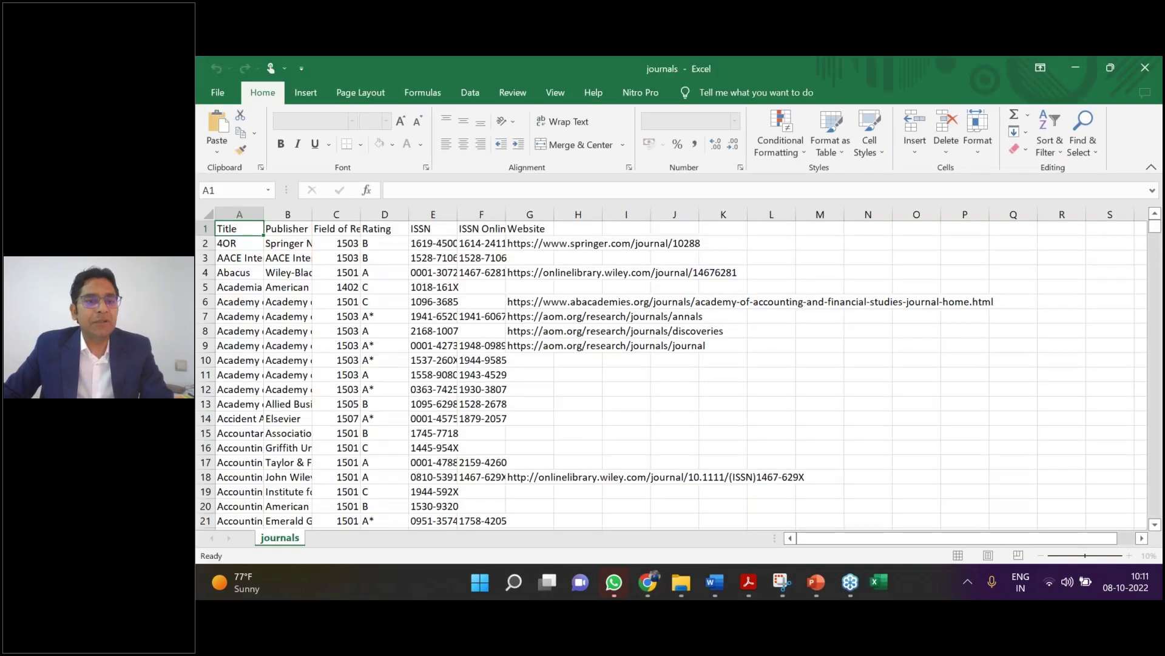
Widen the Title and Publisher columns and wrap their text so the journal entries are readable
left_click_drag(264, 213, 544, 213)
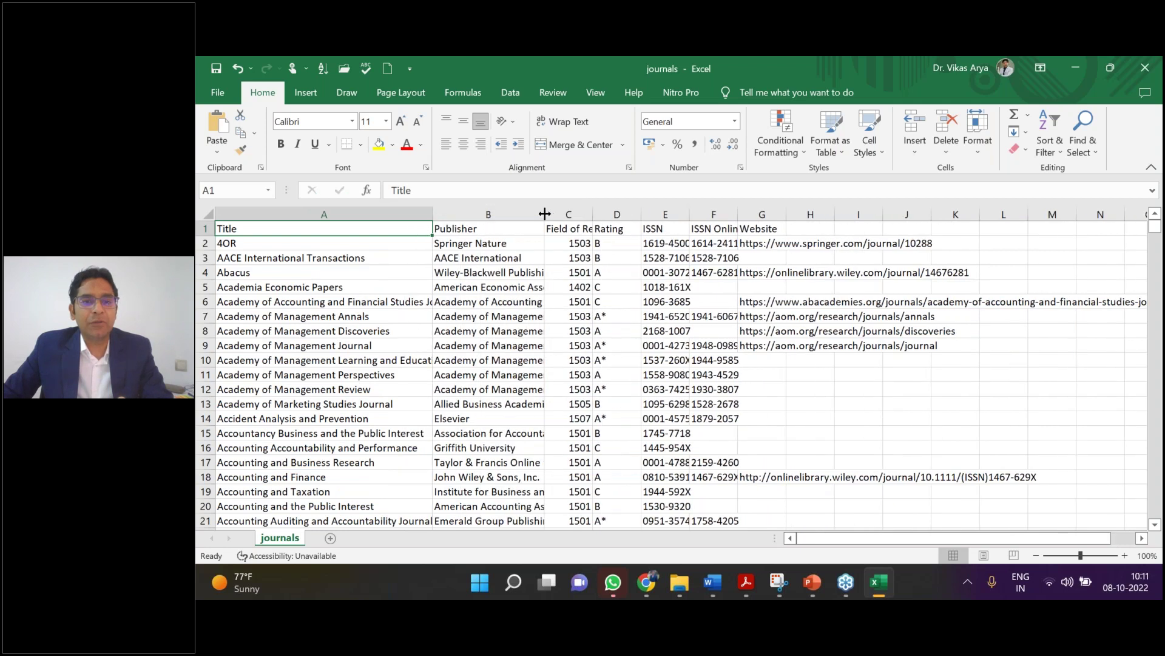
left_click(531, 212)
left_click(562, 121)
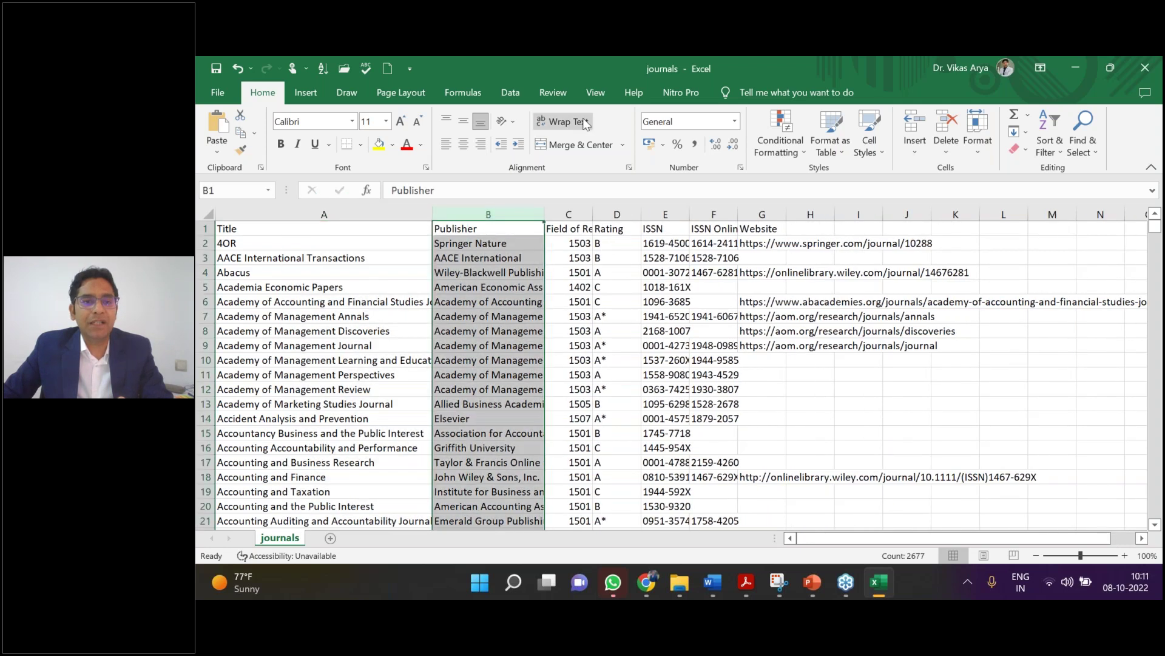
left_click(386, 209)
left_click(569, 122)
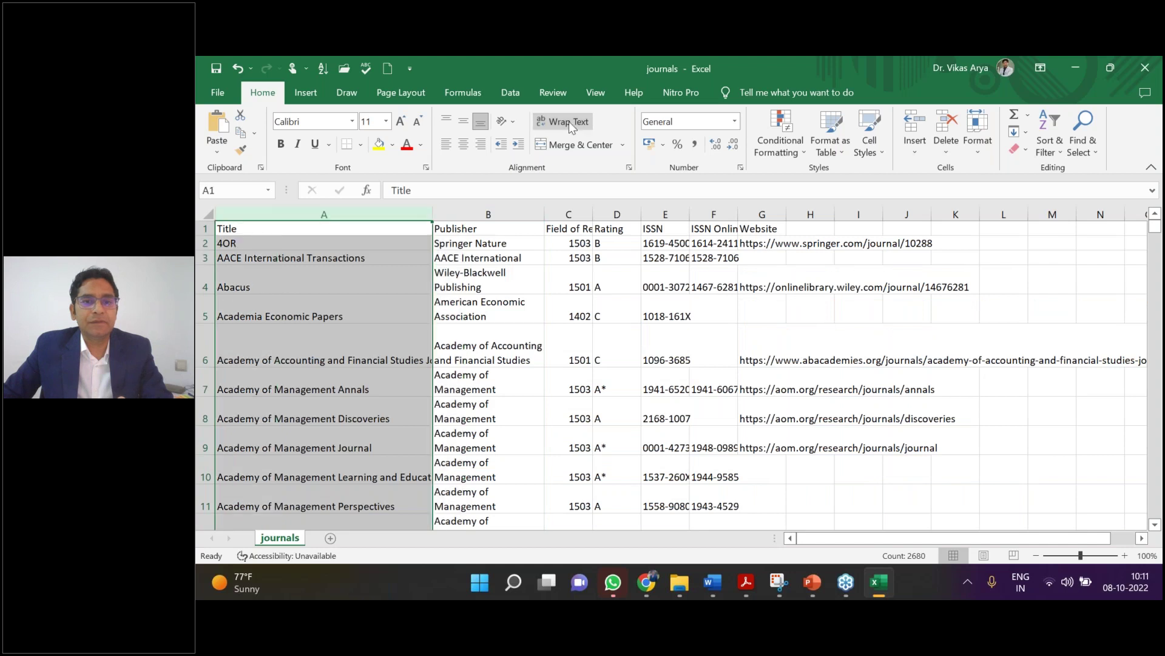
Widen the Field of Research and Rating columns and fill the whole Rating column with yellow
left_click_drag(593, 214, 701, 216)
left_click(668, 214)
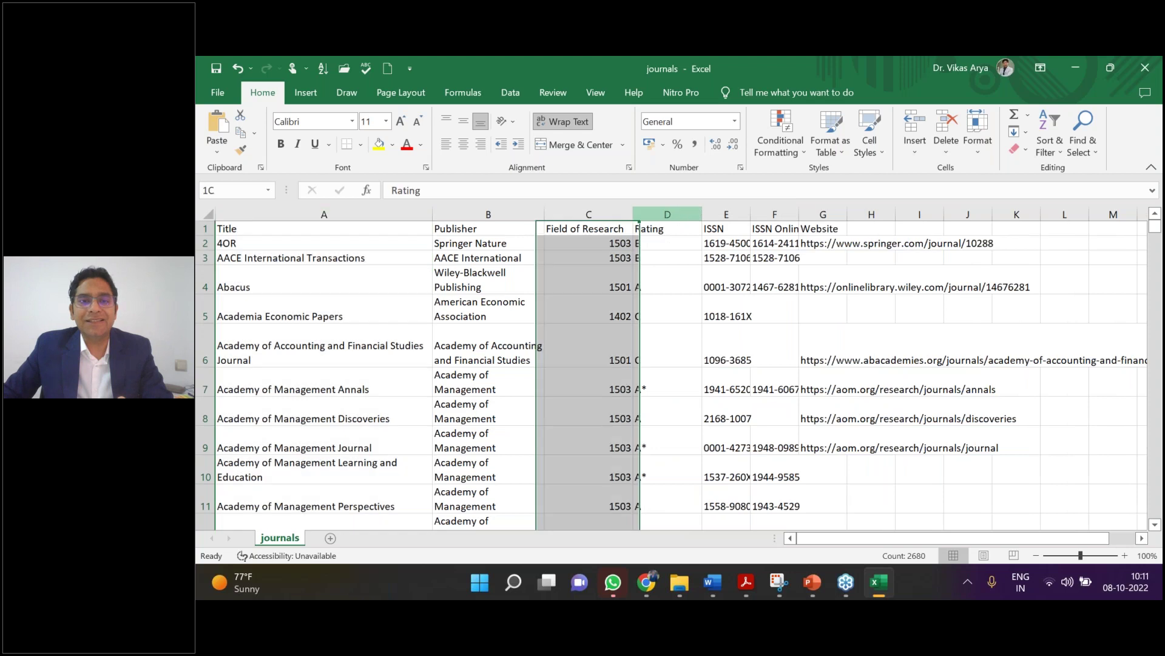
left_click(378, 144)
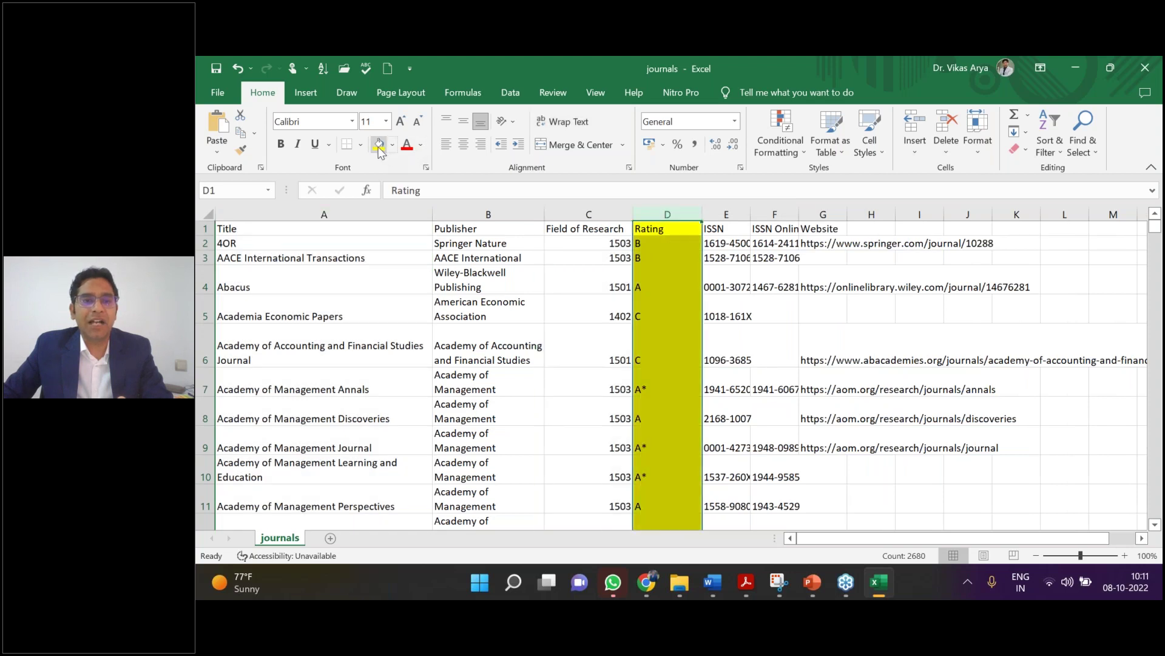
Examine the grades given to the listed journals in the highlighted Rating column
left_click(661, 270)
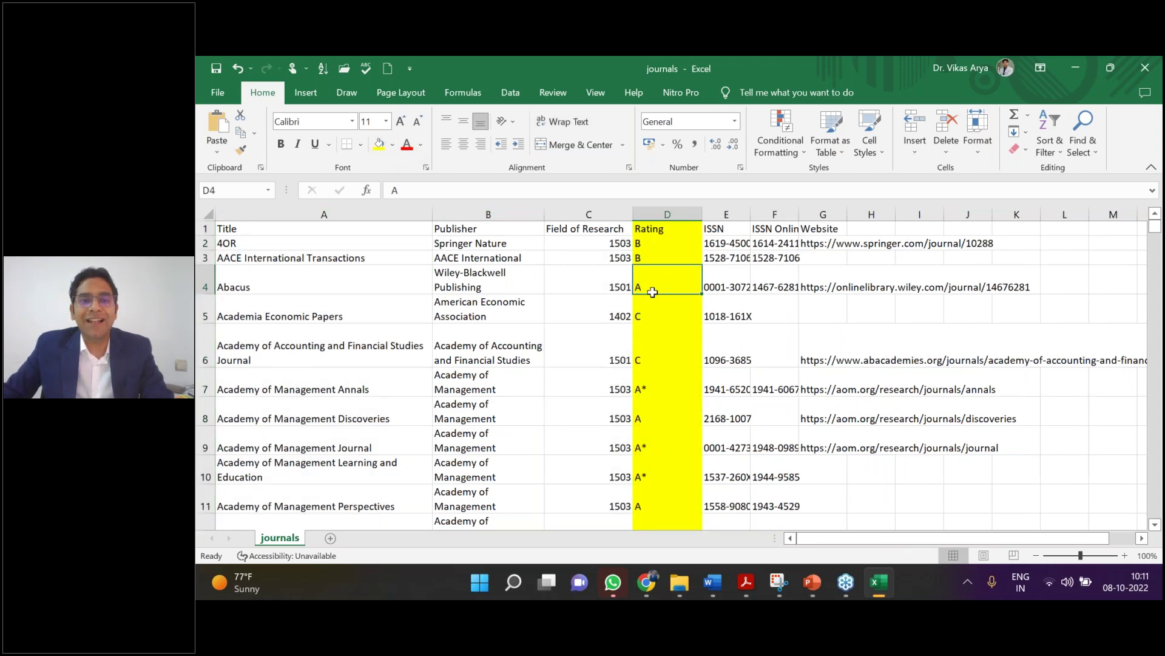
left_click(667, 368)
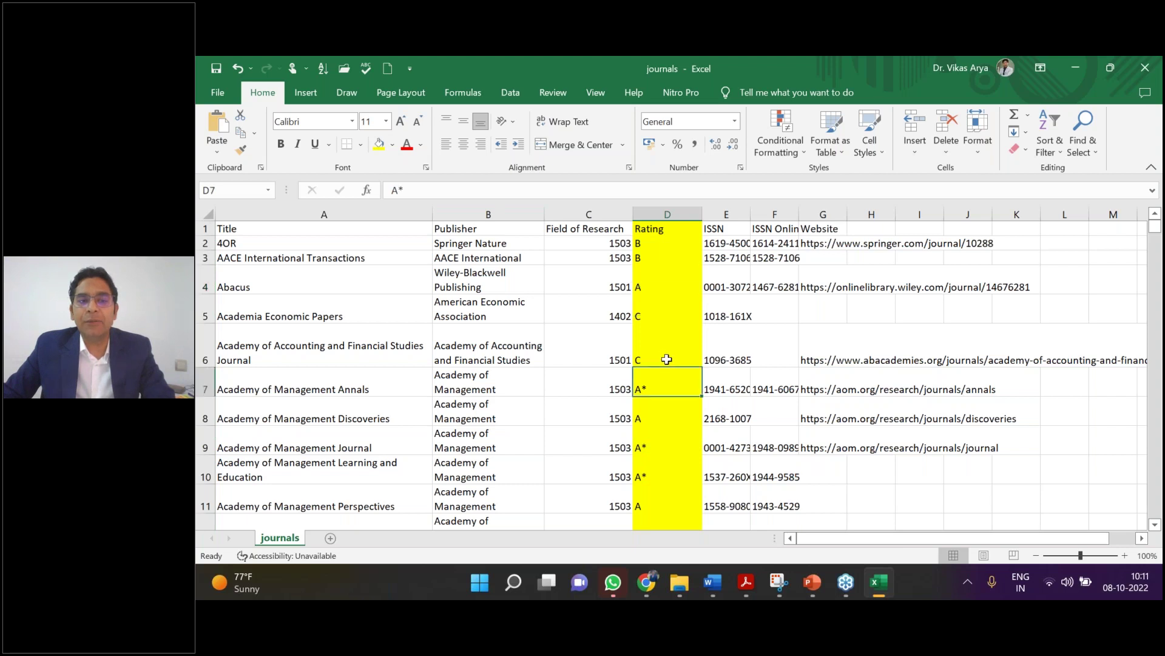
left_click(666, 359)
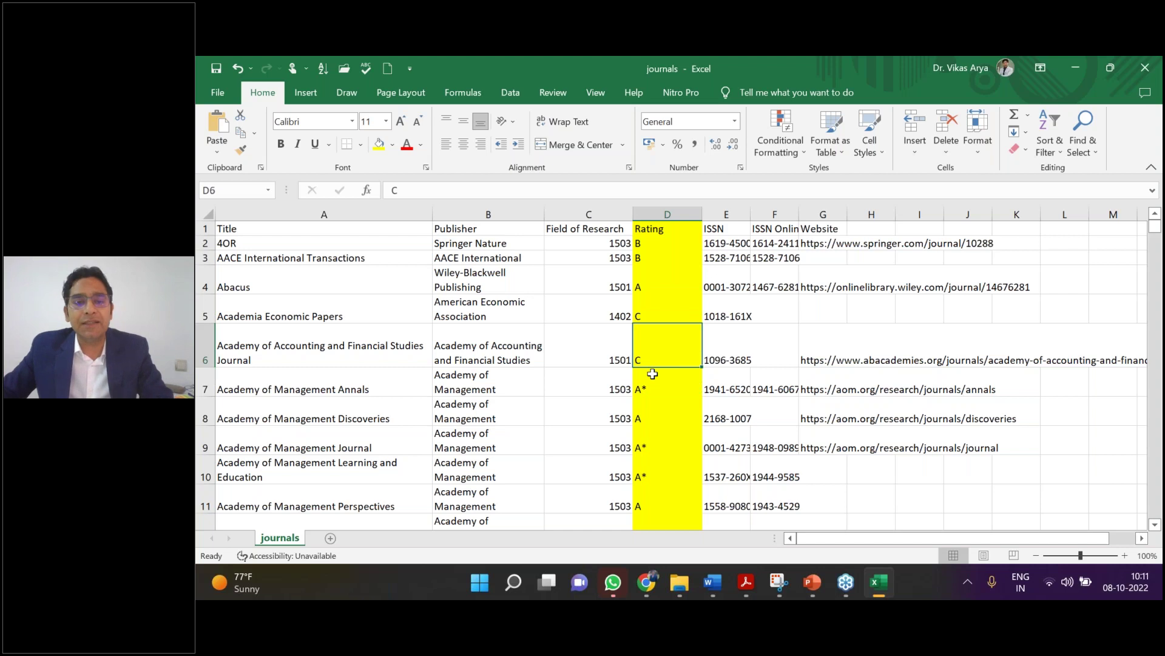
scroll(653, 374, "down", 13)
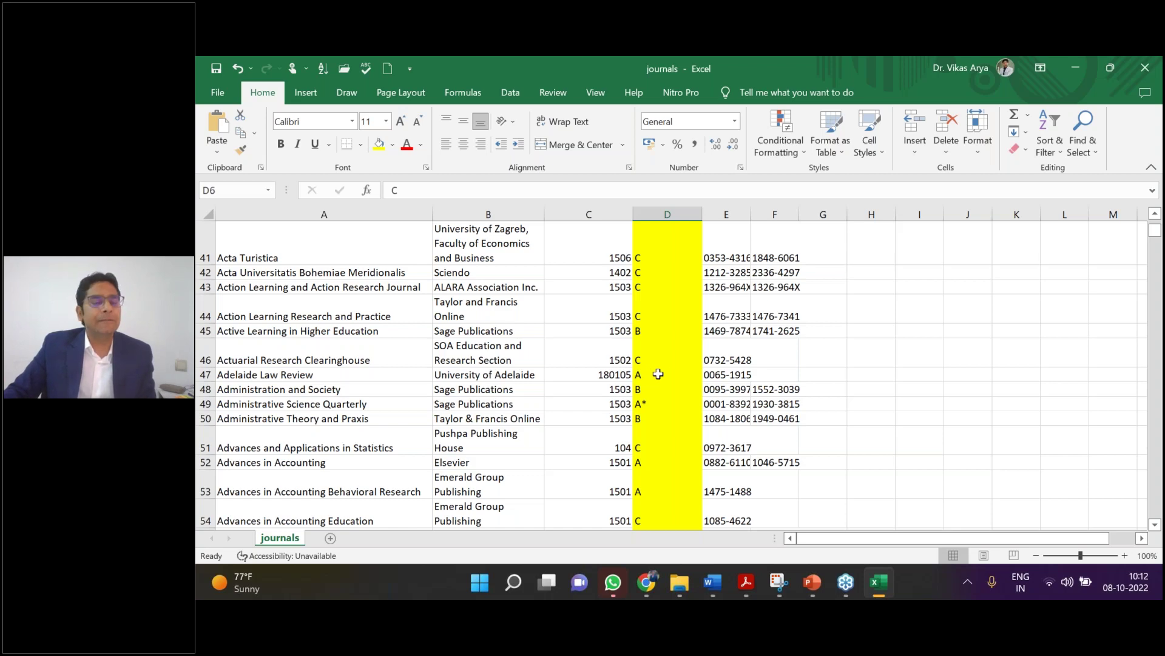
scroll(660, 387, "up", 13)
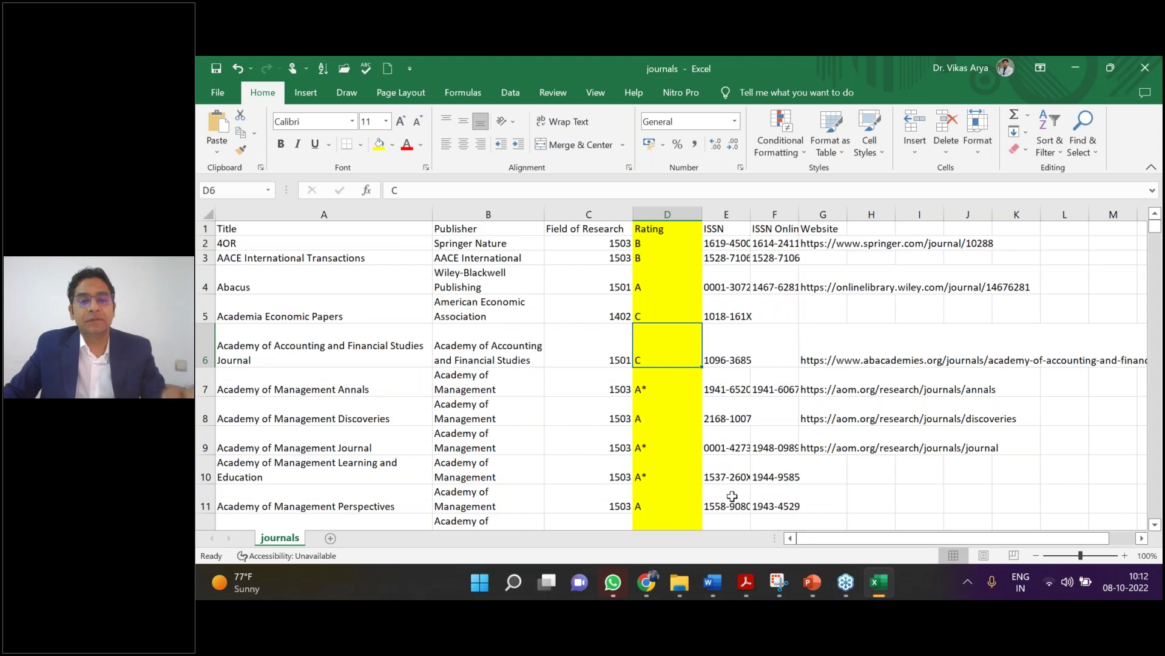
mouse_move(811, 585)
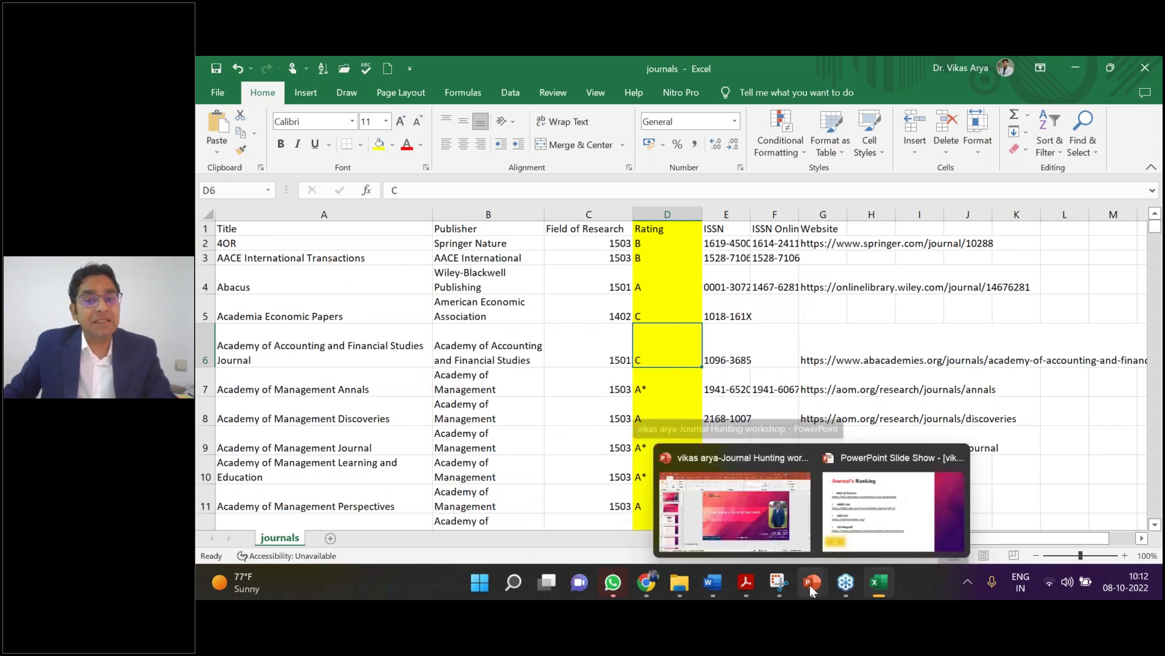
left_click(665, 296)
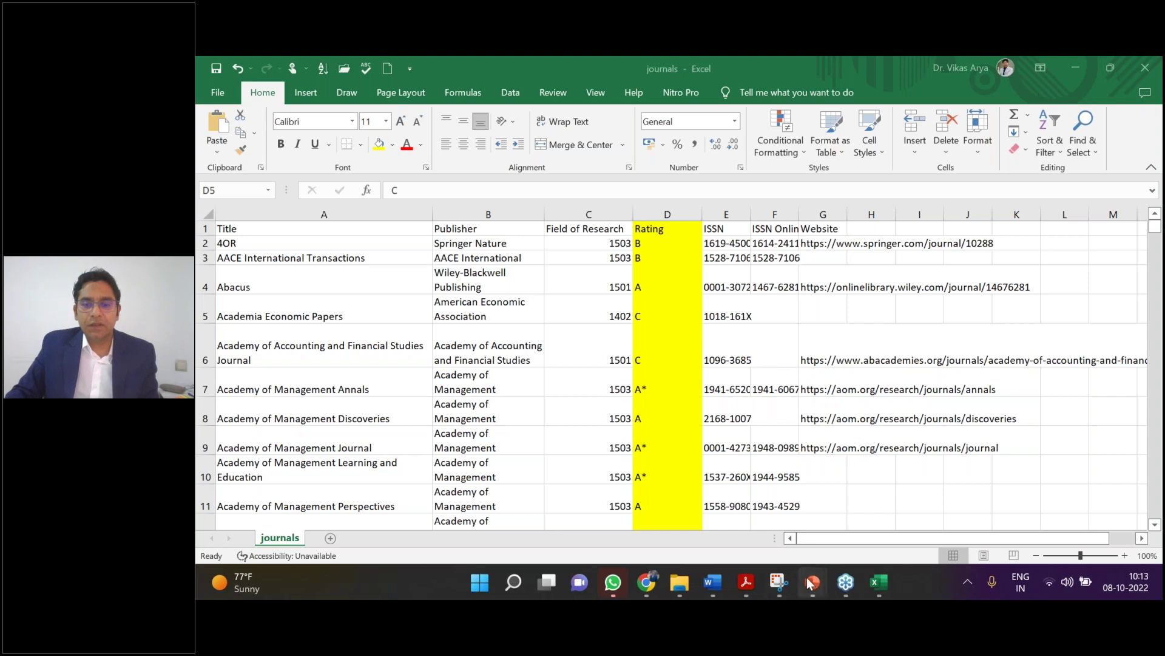
Switch to the running PowerPoint slide show and advance from the Journal's Ranking slide to the next slide
mouse_move(807, 578)
left_click(850, 498)
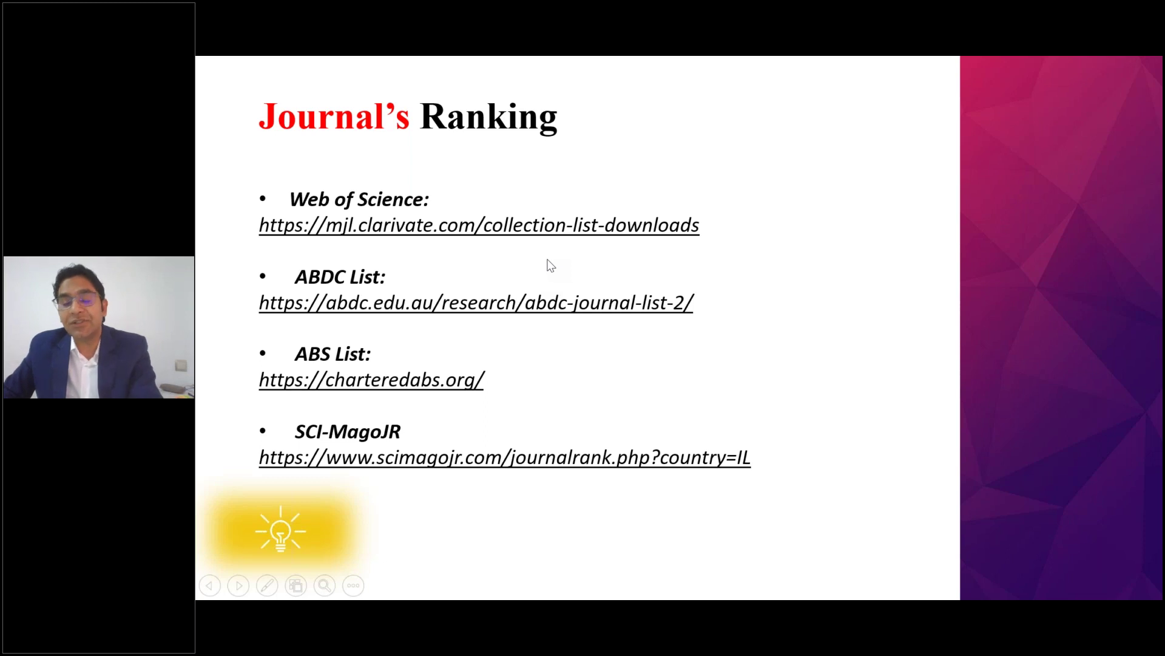
key("Right")
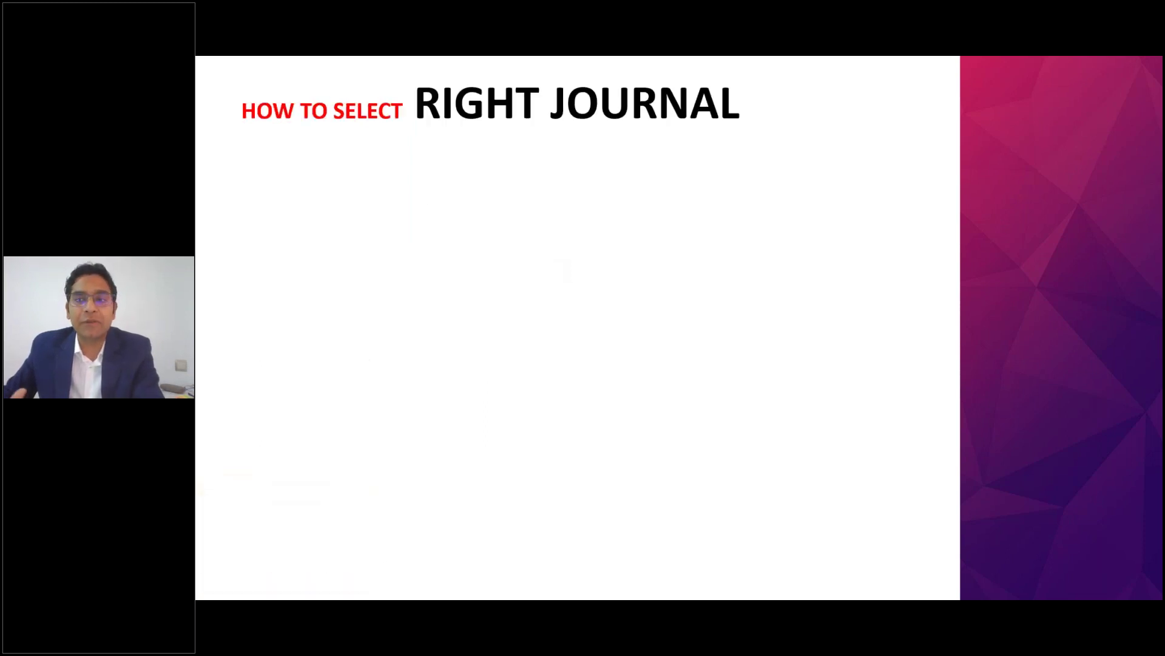